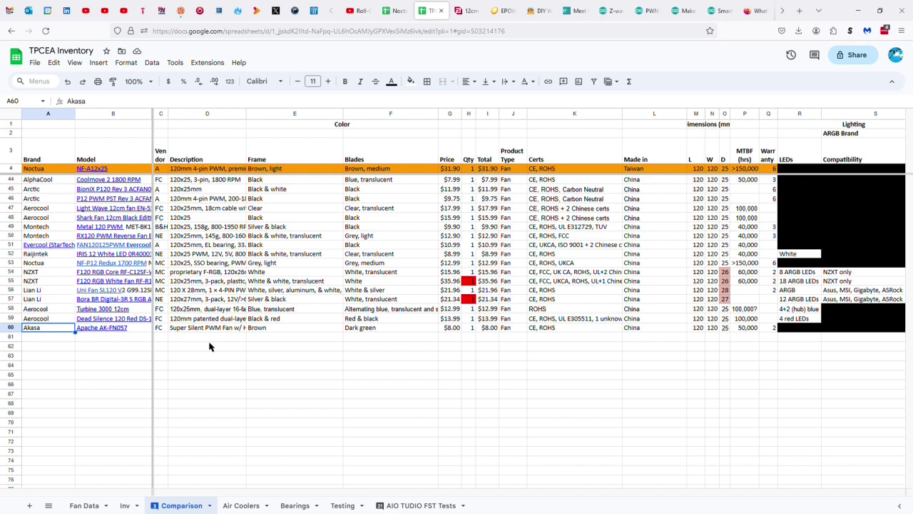
- Check the Akasa Apache AK-FN057 description and change its frame color to "Brown, medium"
click(181, 329)
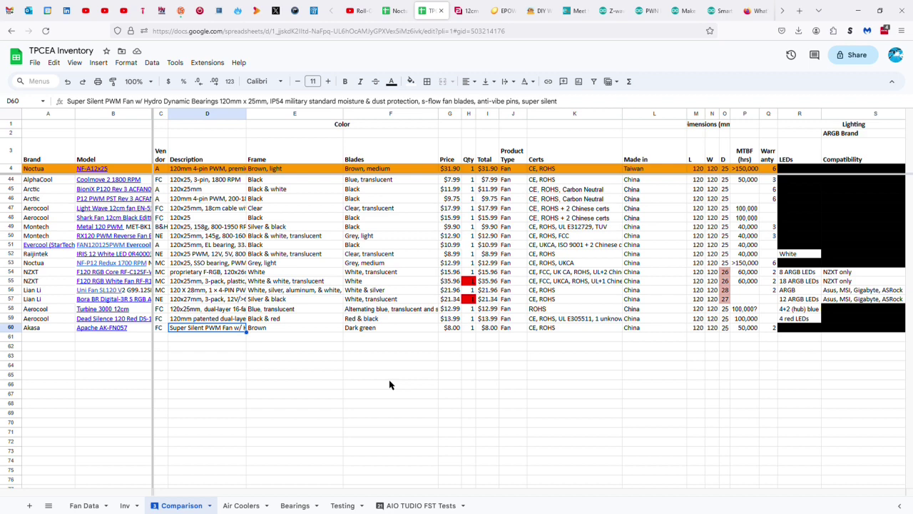
key(Right)
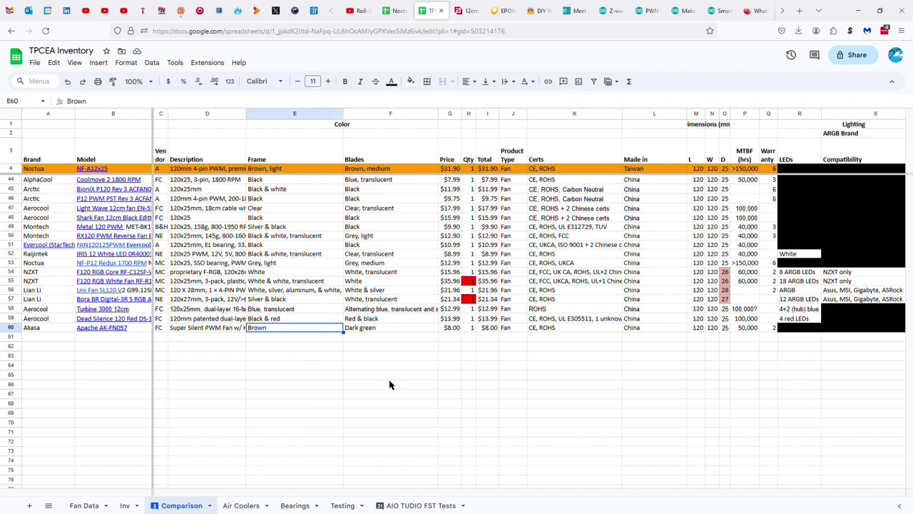
key(Return)
text(, medium)
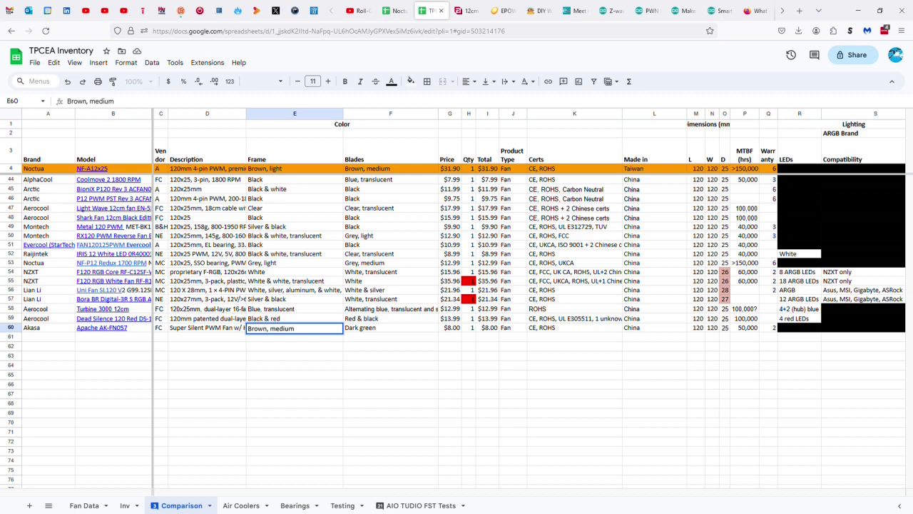
key(Tab)
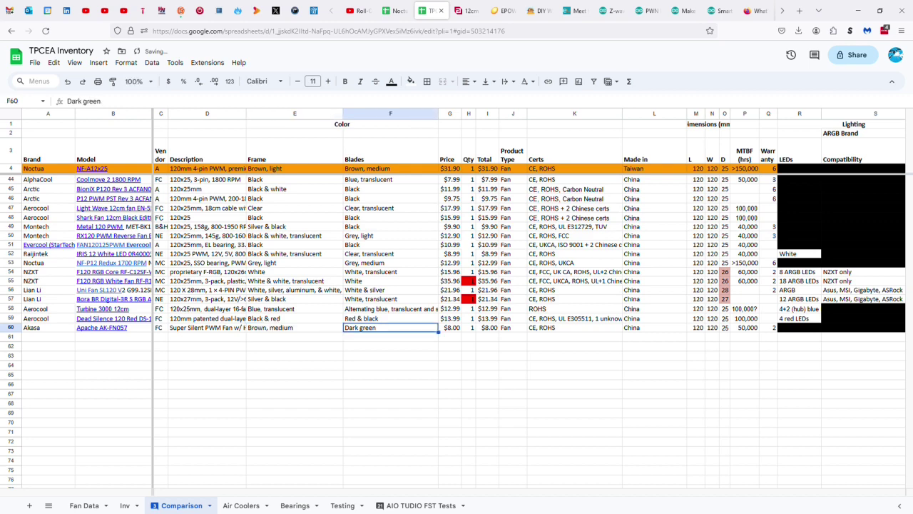
- Append IP54 to the certifications of the Akasa Apache fan so the cell reads "CE, ROHS, IP54"
click(451, 327)
key(Tab)
key(Tab)
key(Tab)
key(Tab)
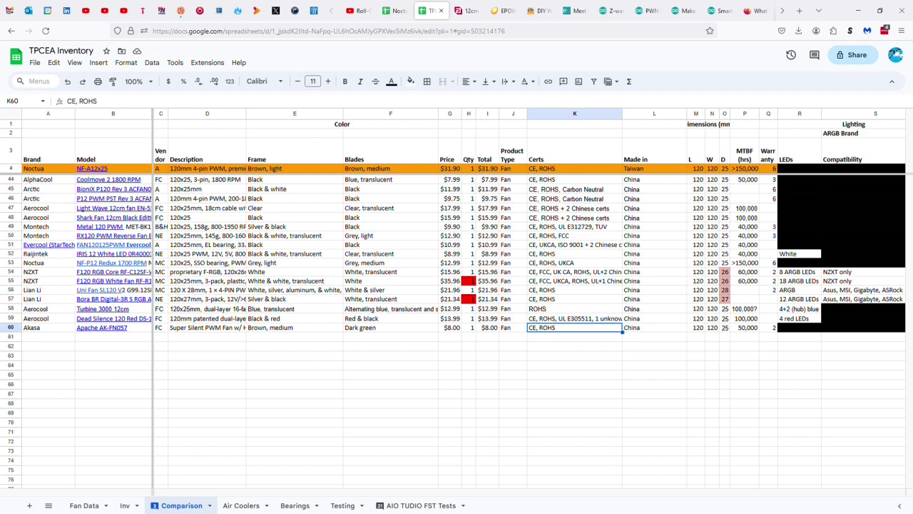
text(,)
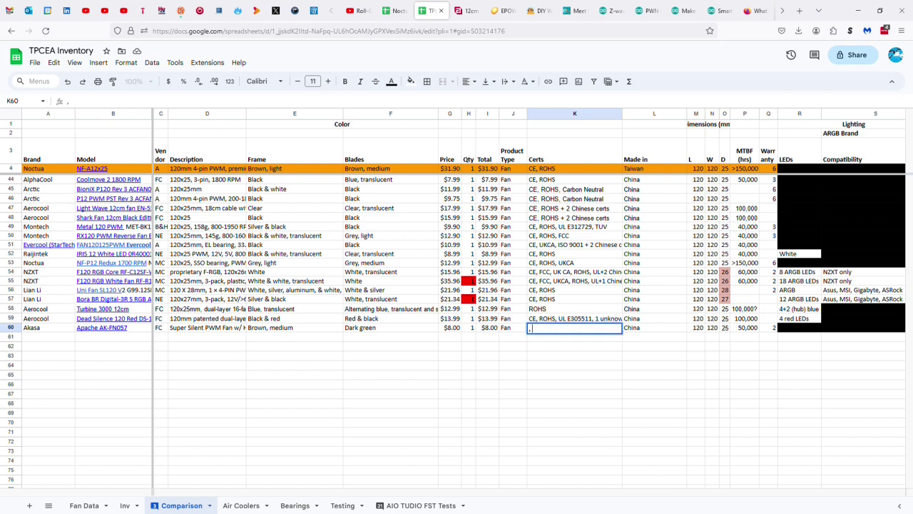
text( IP)
key(Escape)
key(F2)
text(, IP54)
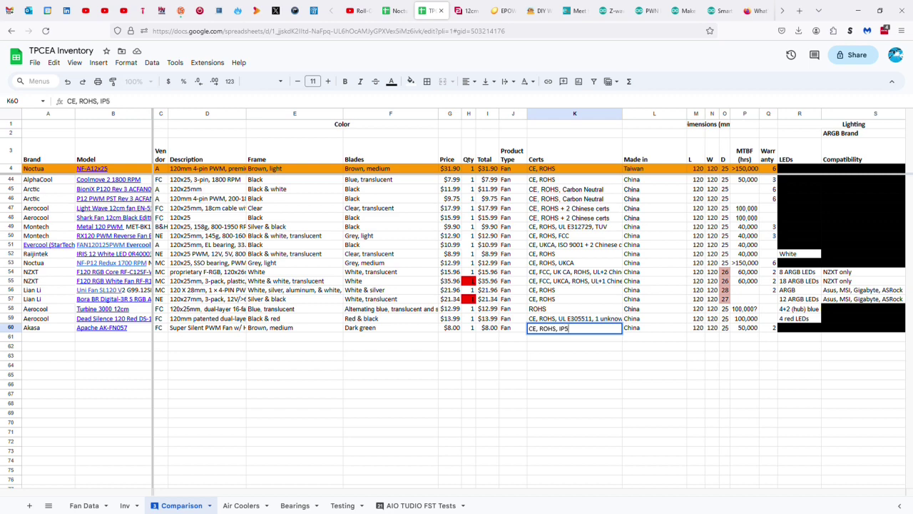
key(Tab)
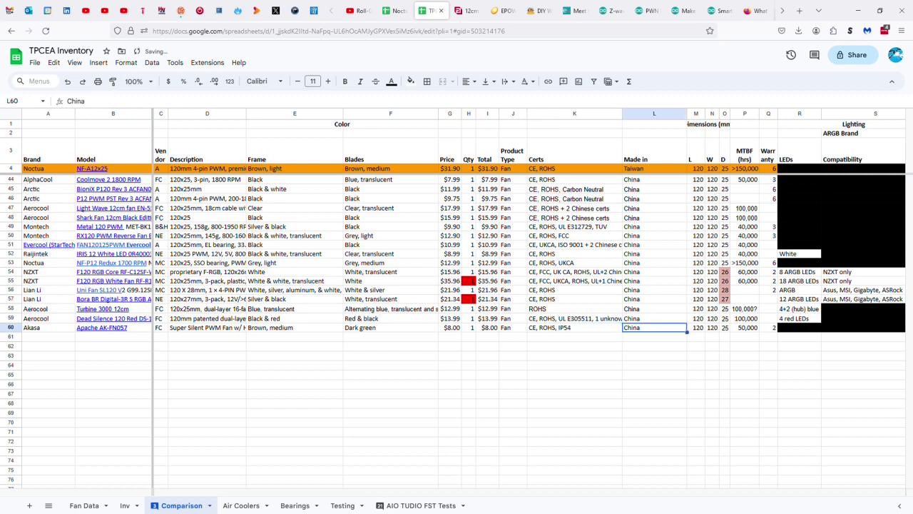
- Review the Akasa fan's dimensions, MTBF, warranty, lighting and weight entries along its row
key(Tab)
key(Tab)
key(Tab)
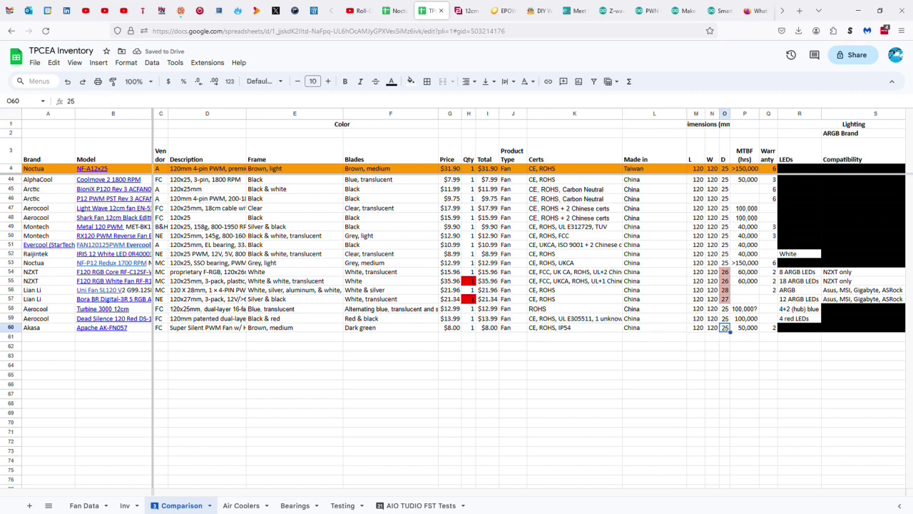
key(Tab)
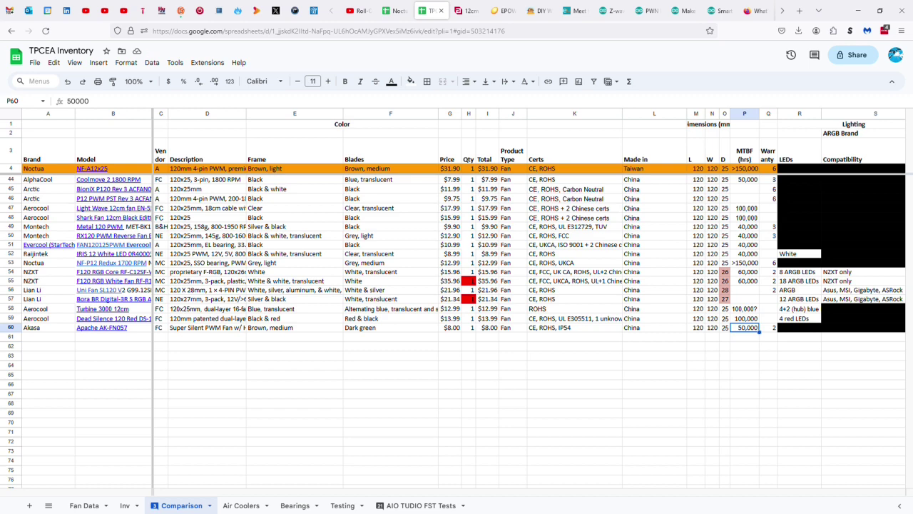
key(Tab)
key(Tab)
key(Tab)
key(Tab)
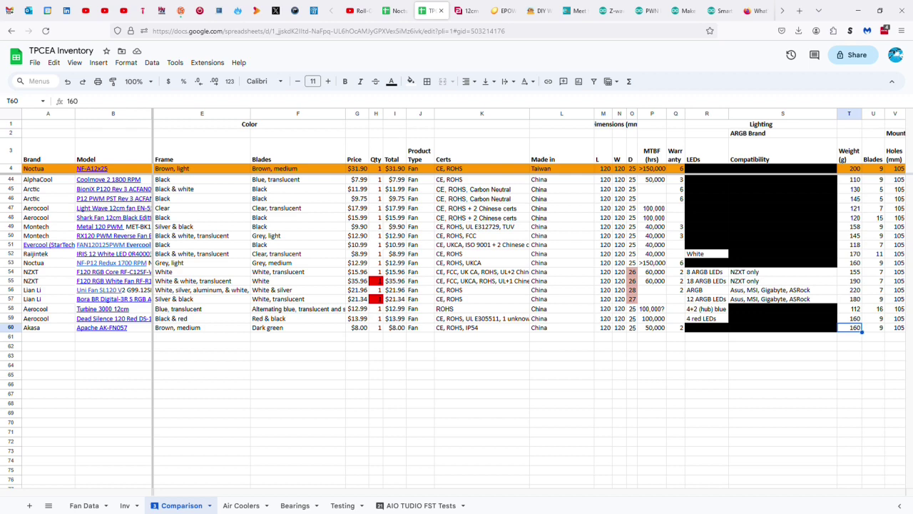
- Review the Akasa fan's blade count, mounting hole spacing, speed range, airflow and maximum static pressure
key(Tab)
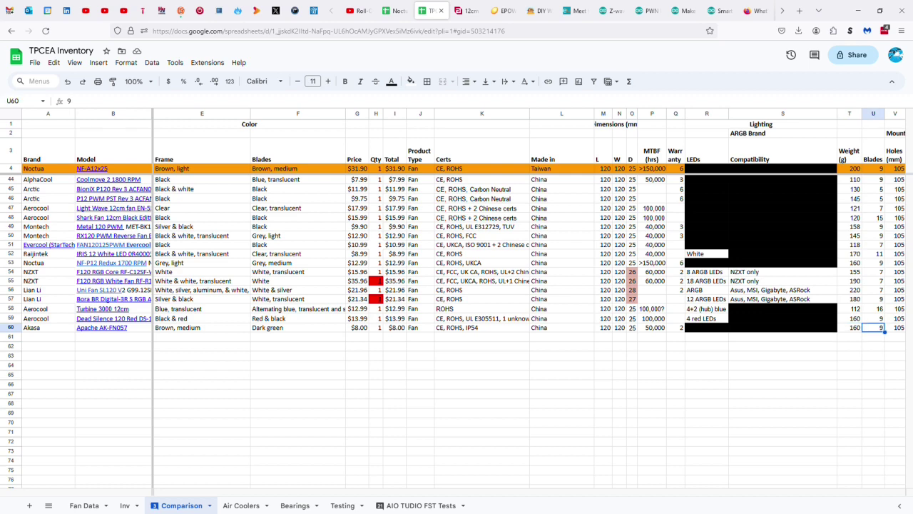
key(Tab)
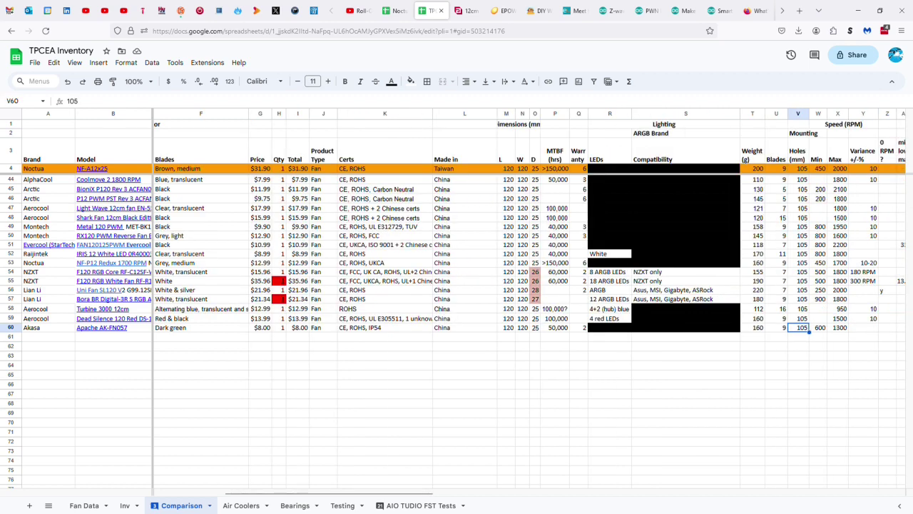
key(Tab)
key(Tab)
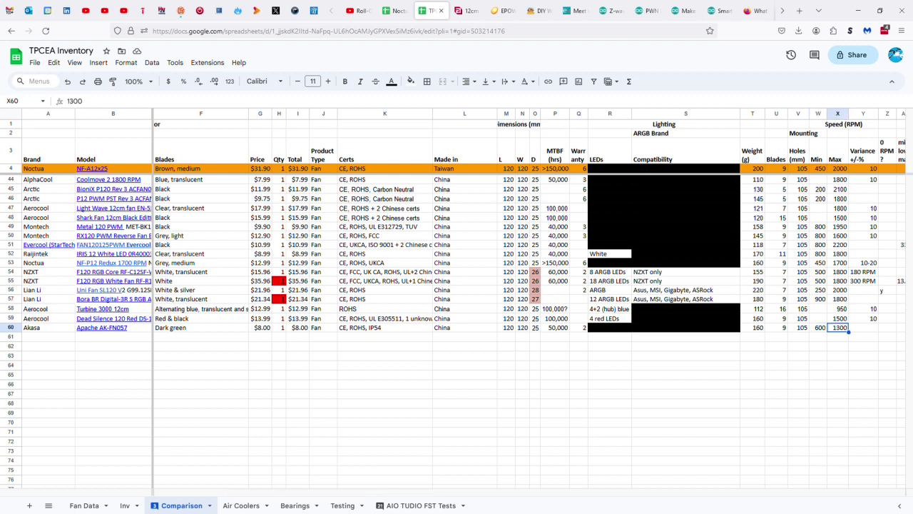
key(Tab)
key(Tab)
key(Tab)
key(Tab)
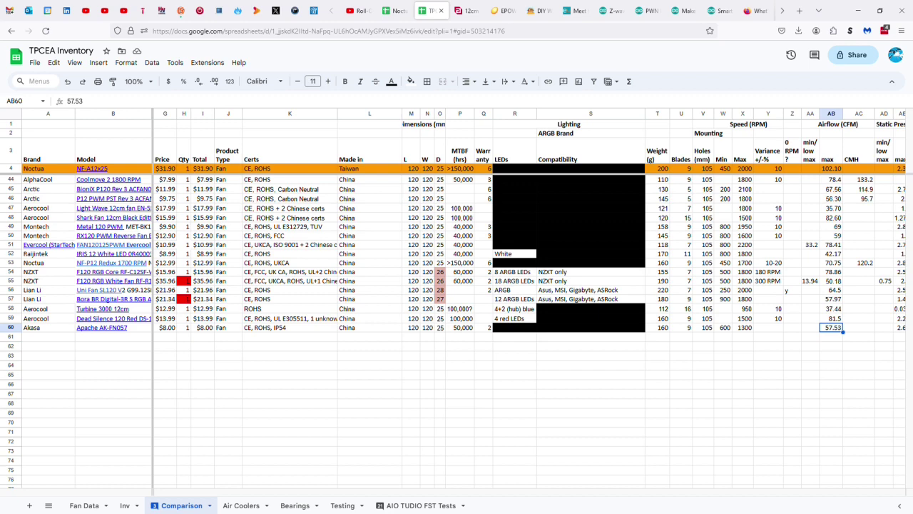
key(Tab)
key(Tab)
key(Tab)
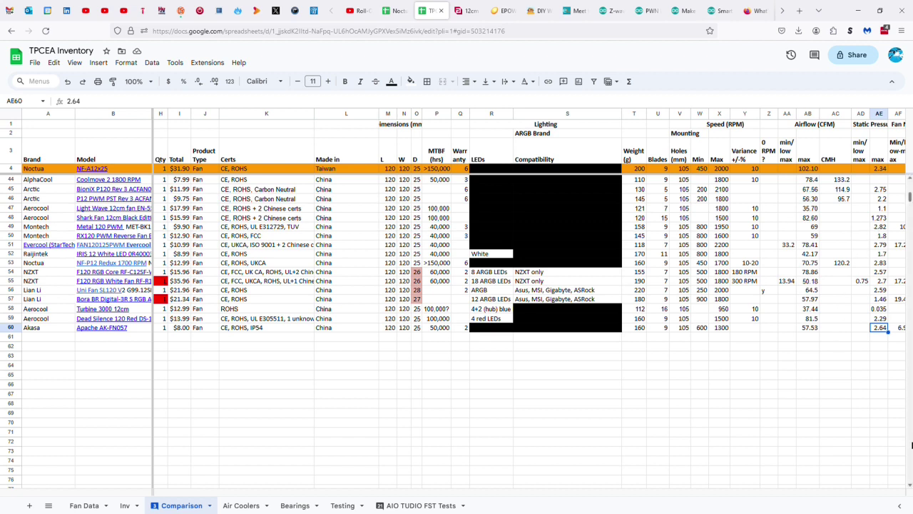
- Compare the maximum static pressure of the Montech Metal 120, Evercool, Noctua NF-P12 Redux and NZXT F120 RGB White fans
click(885, 227)
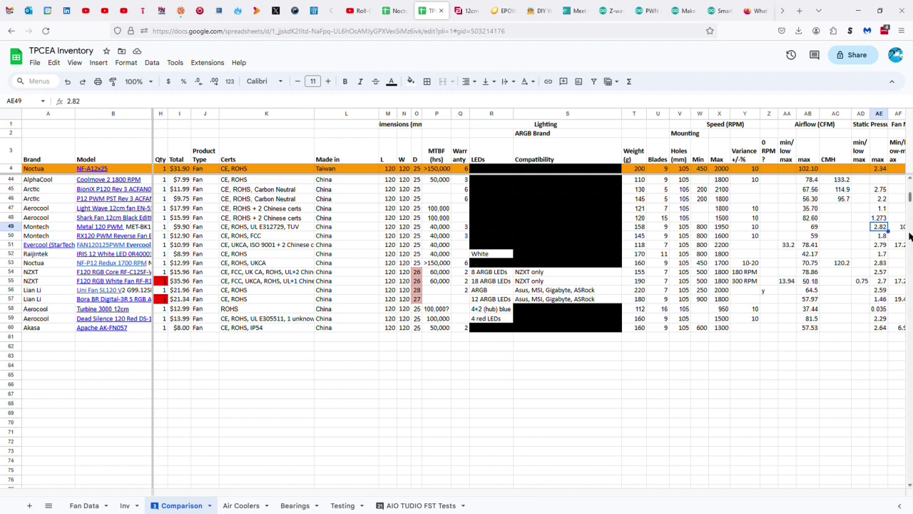
click(884, 246)
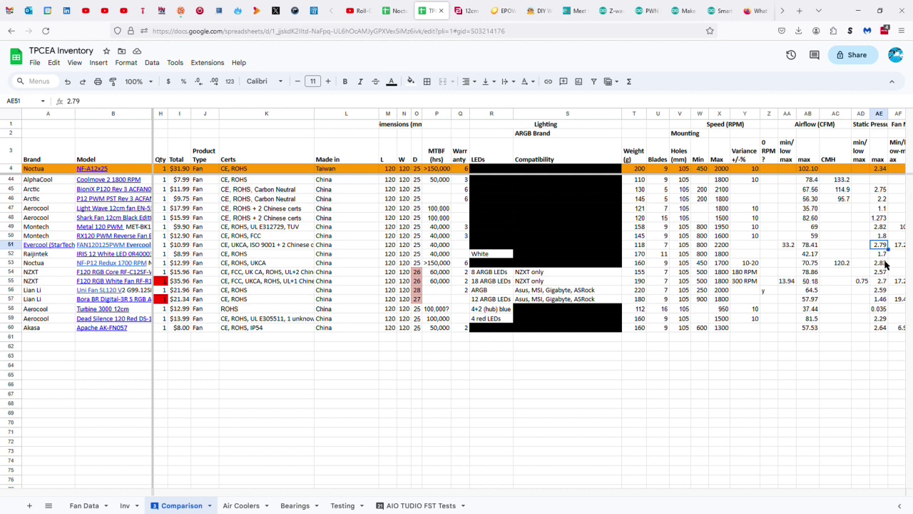
click(883, 262)
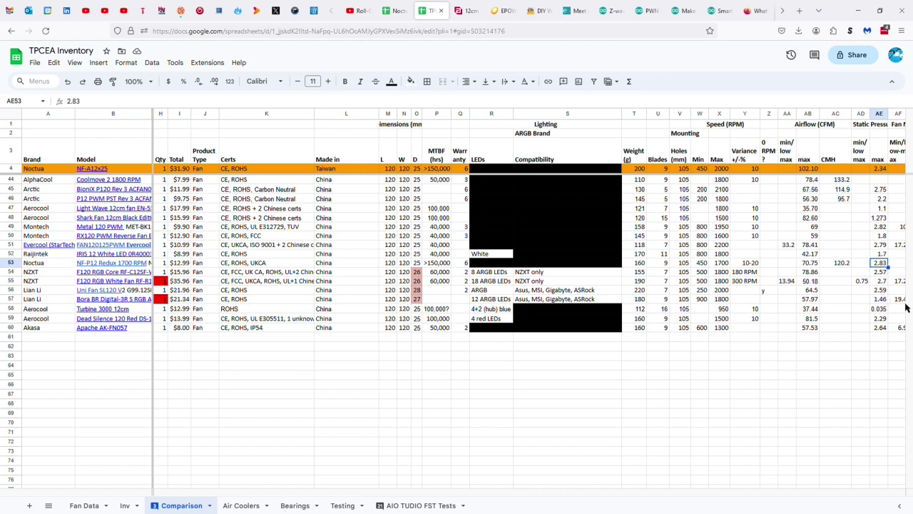
click(882, 282)
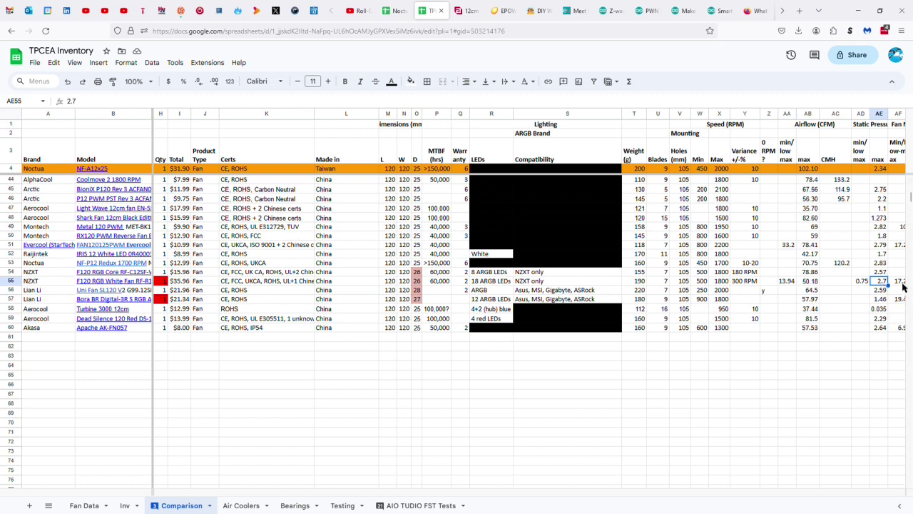
scroll(886, 320, down, 2)
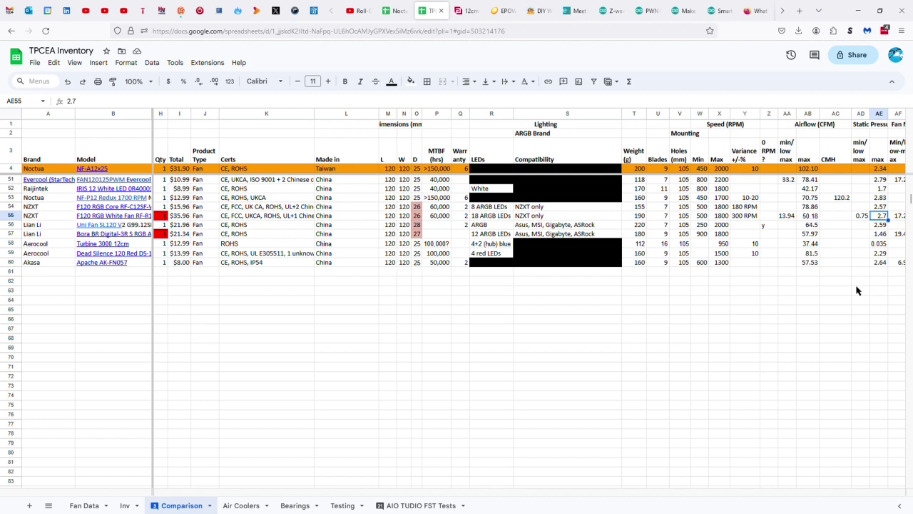
scroll(859, 289, down, 2)
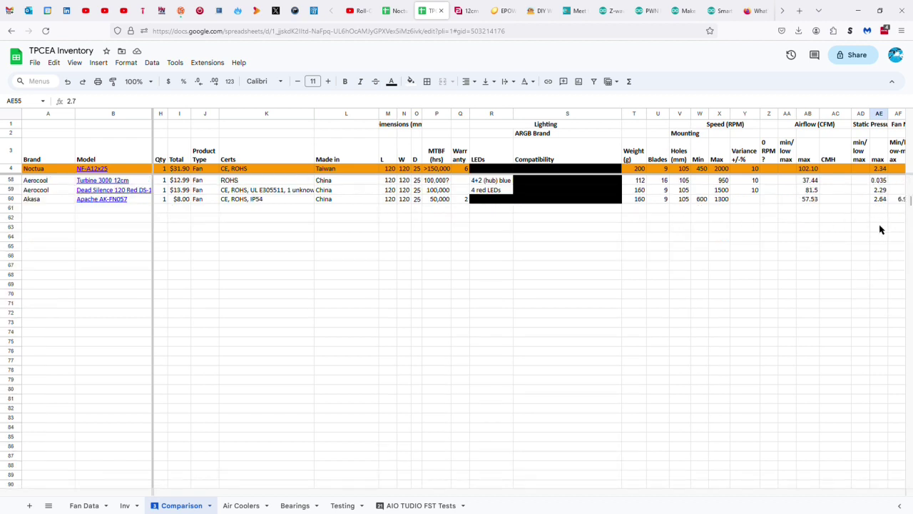
- Examine the Akasa fan's airflow, noise, cable length, daisy-chaining, sleeving, connector and bearing type
drag(460, 493, 656, 480)
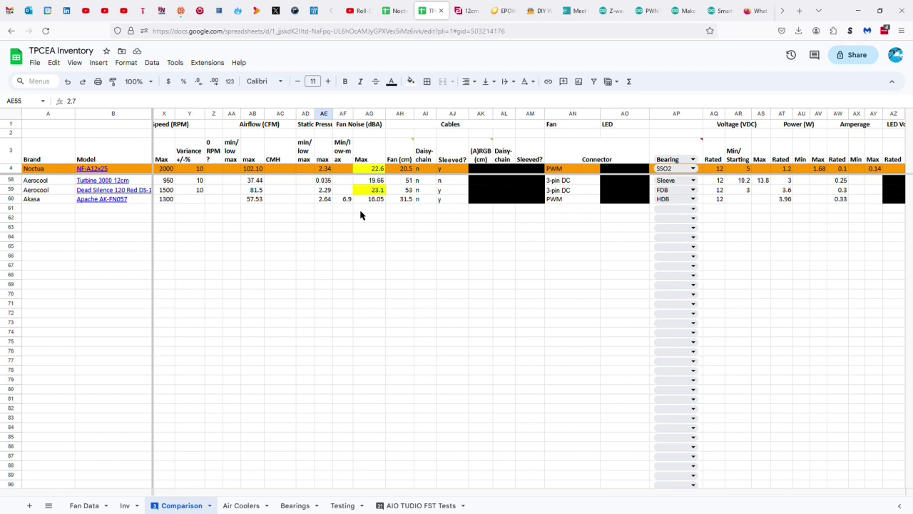
click(259, 201)
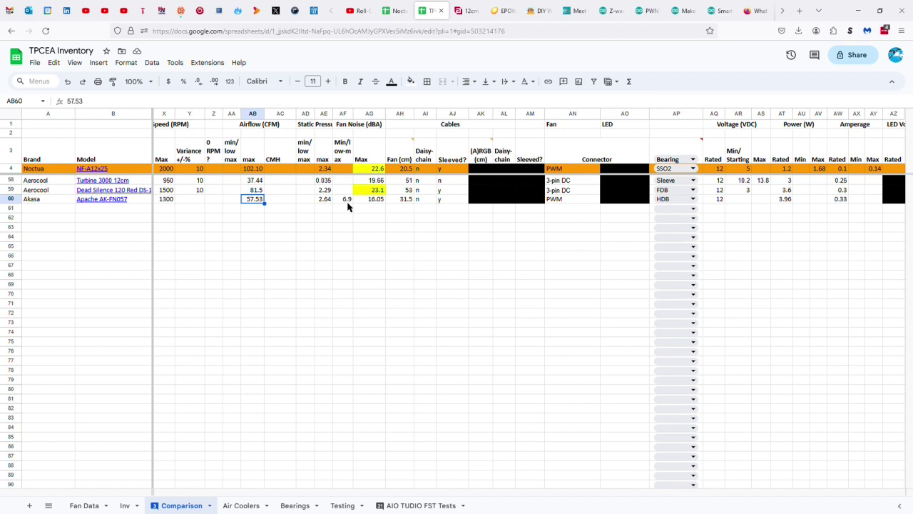
click(409, 200)
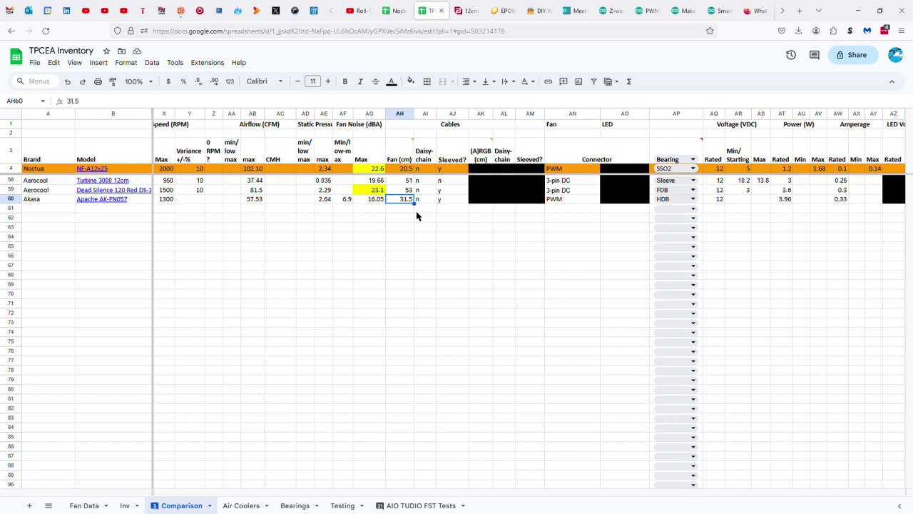
key(Right)
key(Right)
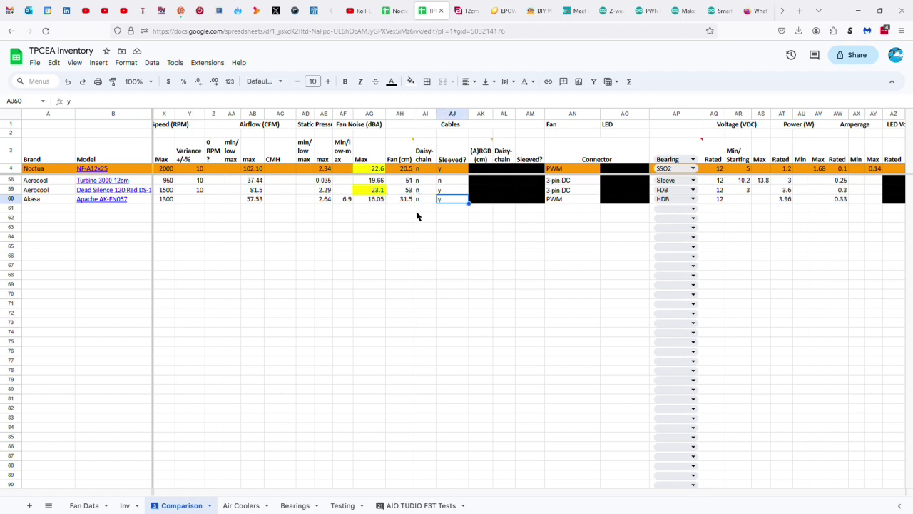
key(Right)
key(Right)
key(Right)
key(Right)
key(Right)
key(Right)
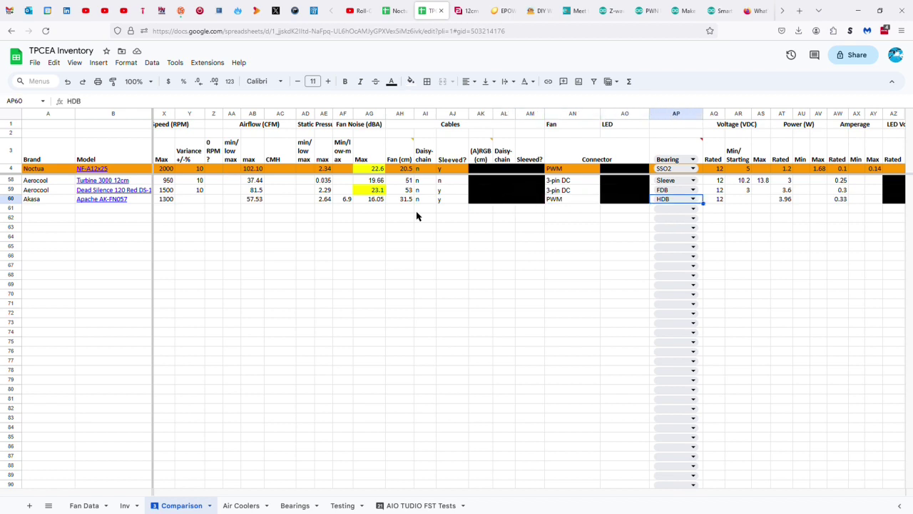
- Fill the rotation indicator cell of the Noctua NF-A12x25 row with cyan
mouse_move(444, 499)
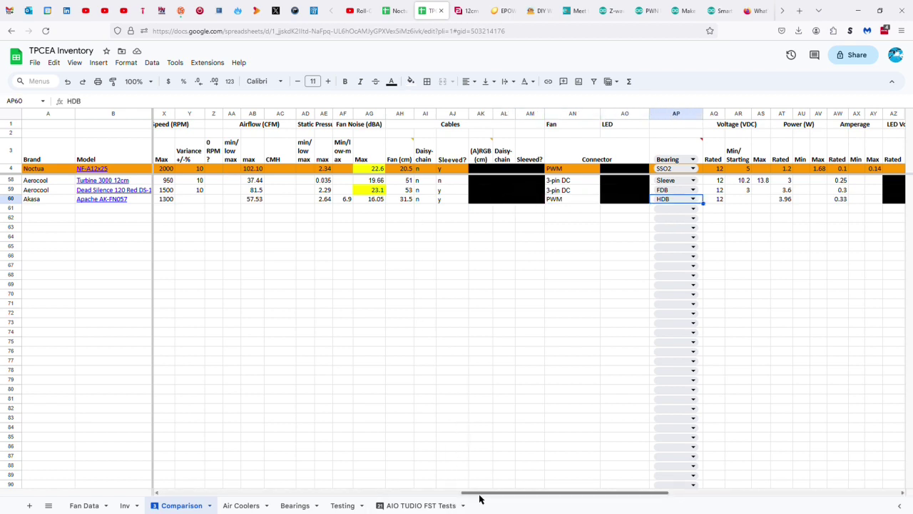
drag(482, 495, 632, 497)
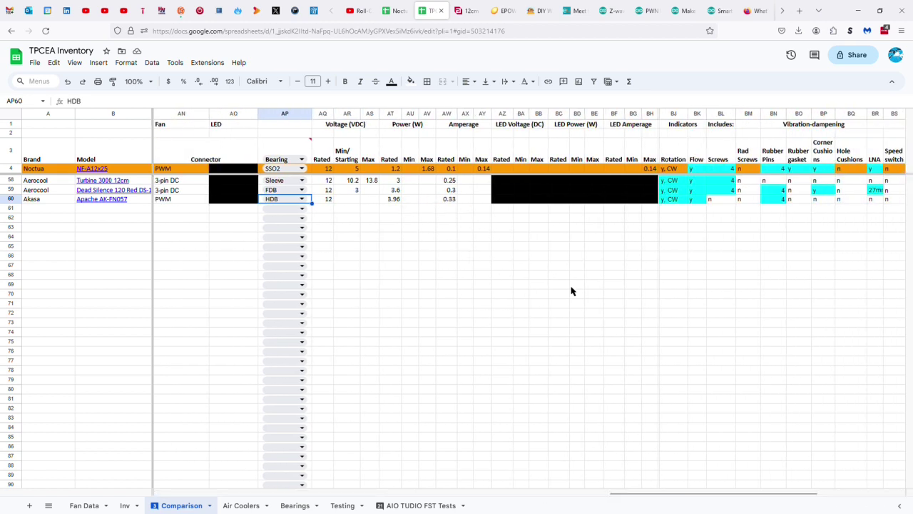
drag(672, 495, 754, 497)
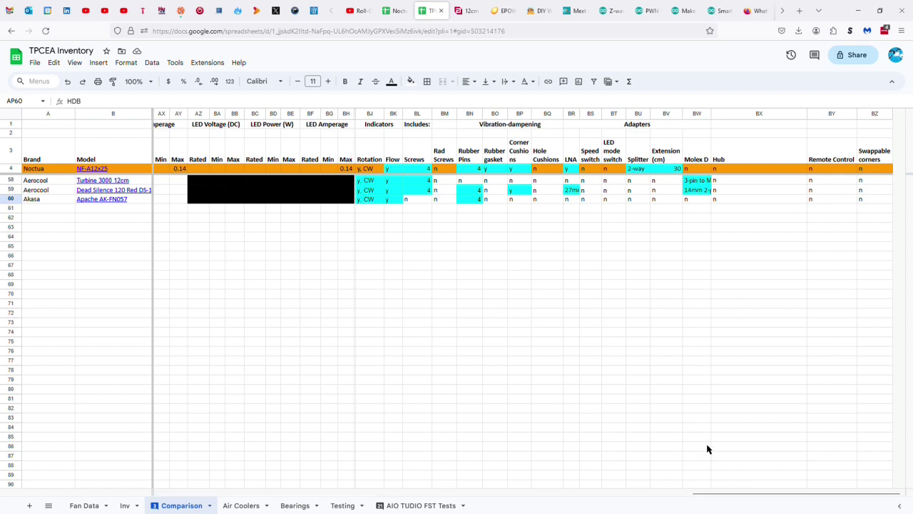
click(366, 169)
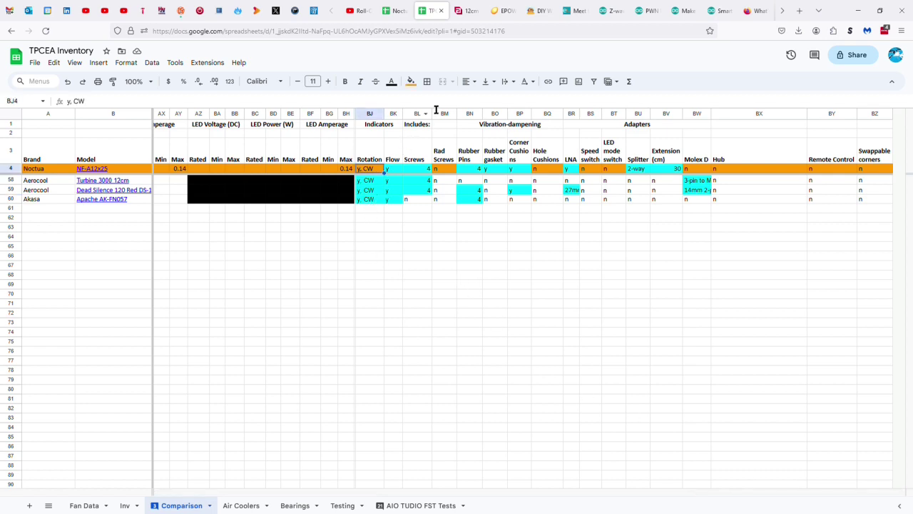
click(410, 80)
click(467, 128)
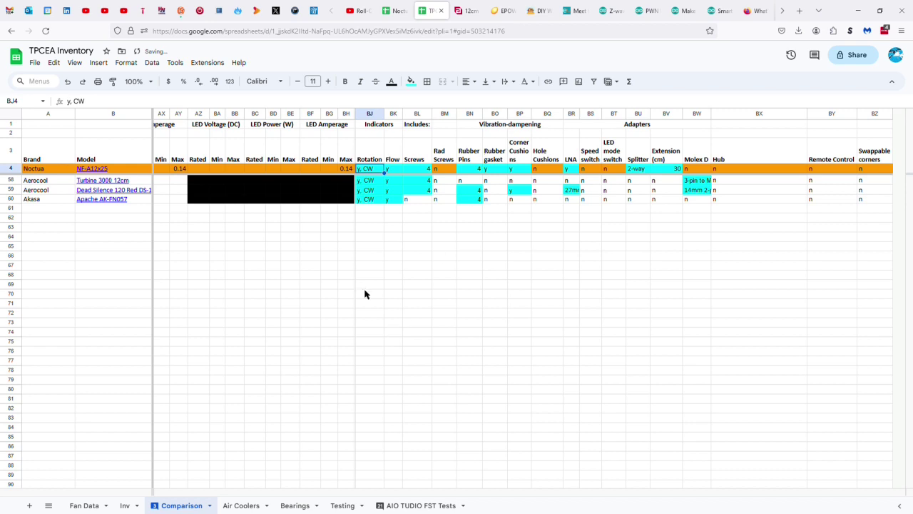